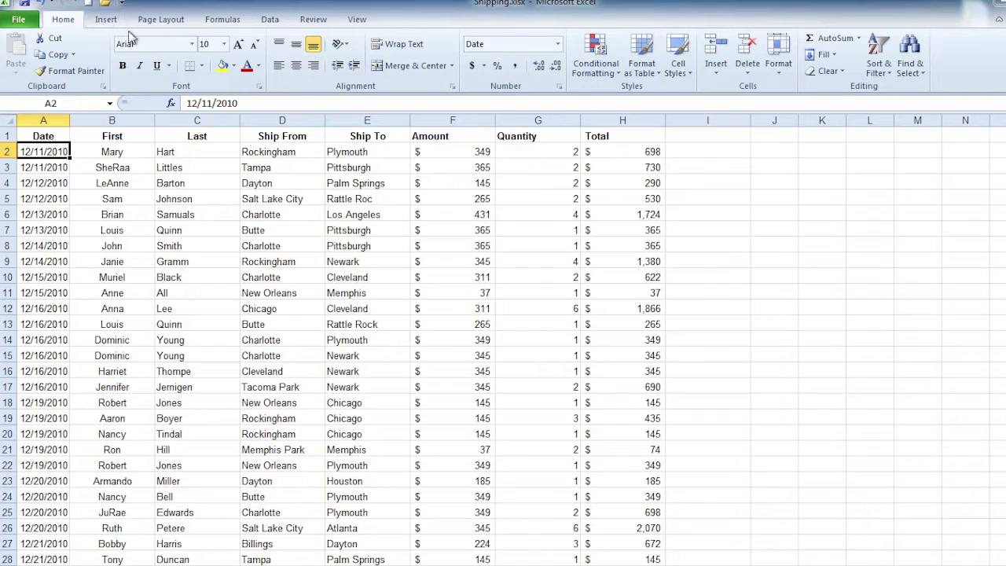
- Switch to the Page Layout ribbon to view the Shipping workbook's print options
{"action": "left_click", "coordinate": [159, 24]}
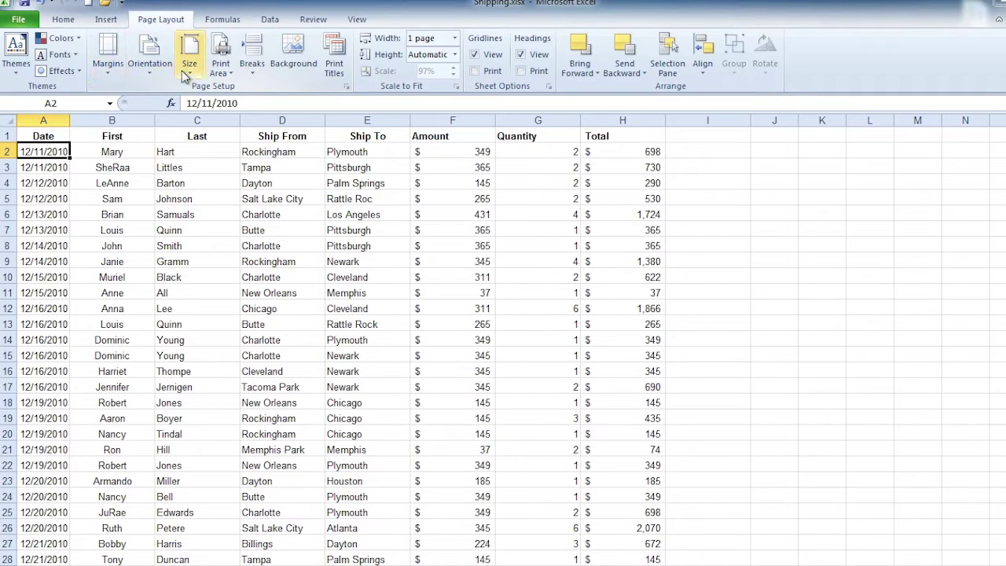
- In Print Titles, set 'Rows to repeat at top' to $1:$1
{"action": "left_click", "coordinate": [334, 53]}
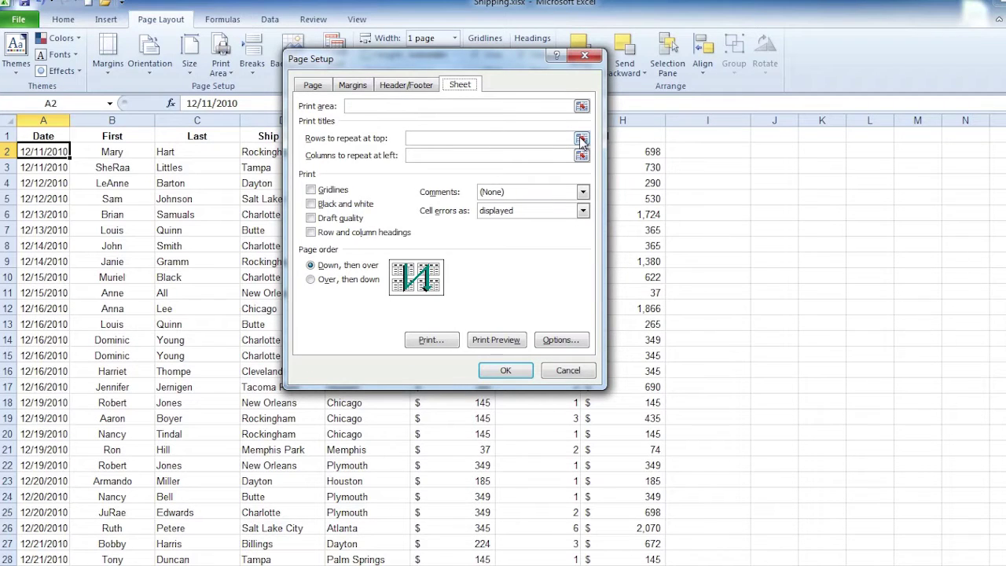
{"action": "left_click", "coordinate": [581, 139]}
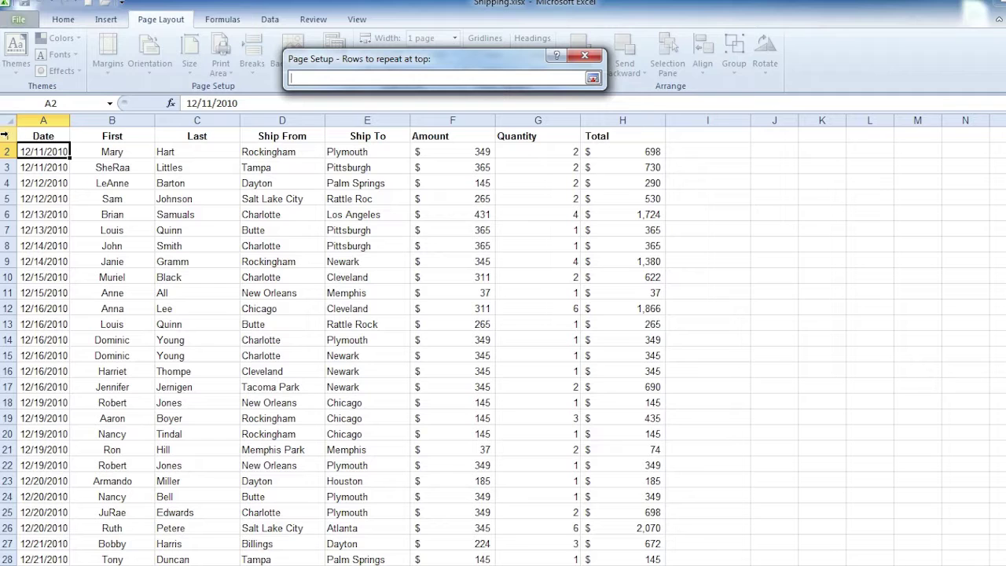
{"action": "left_click", "coordinate": [4, 135]}
{"action": "left_click", "coordinate": [592, 79]}
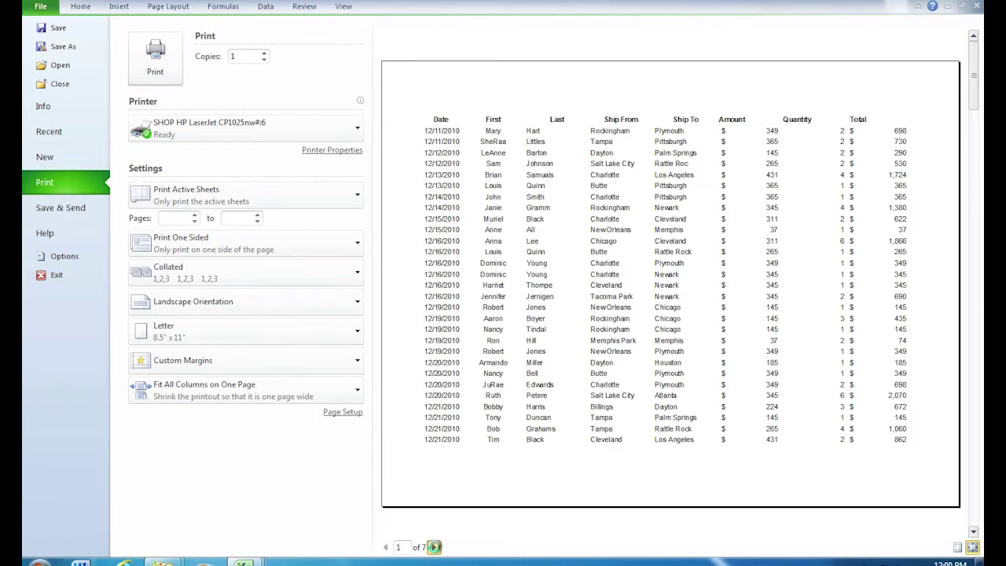
- Check preview pages 2 and 3 for the repeated header row, then return to the worksheet
{"action": "left_click", "coordinate": [434, 547]}
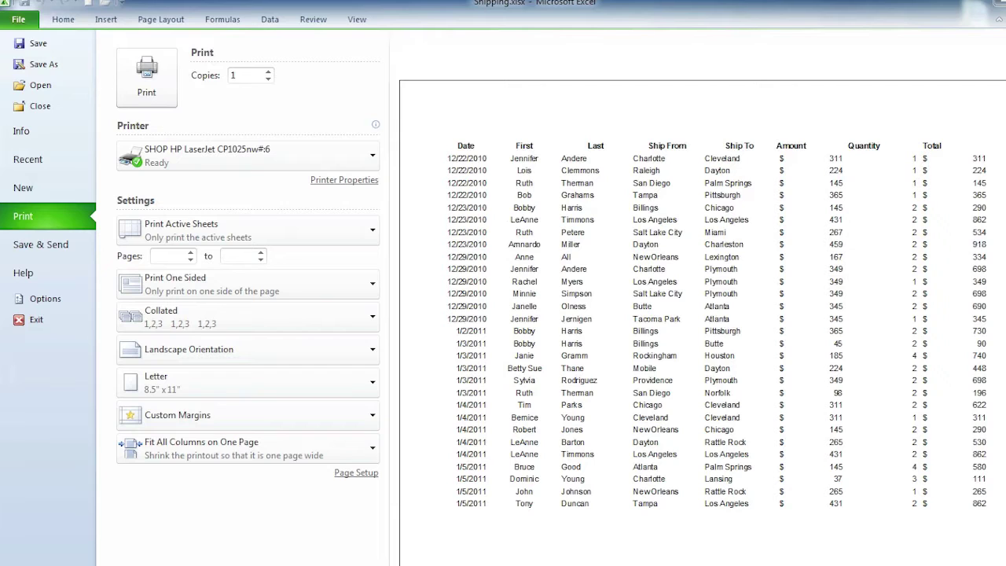
{"action": "key", "text": "Page_Down"}
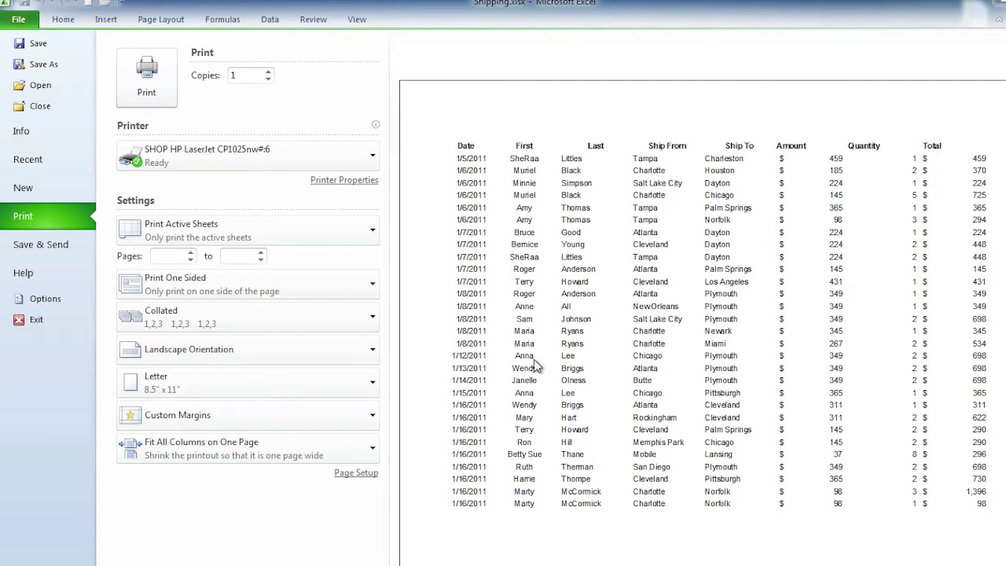
{"action": "left_click", "coordinate": [65, 22]}
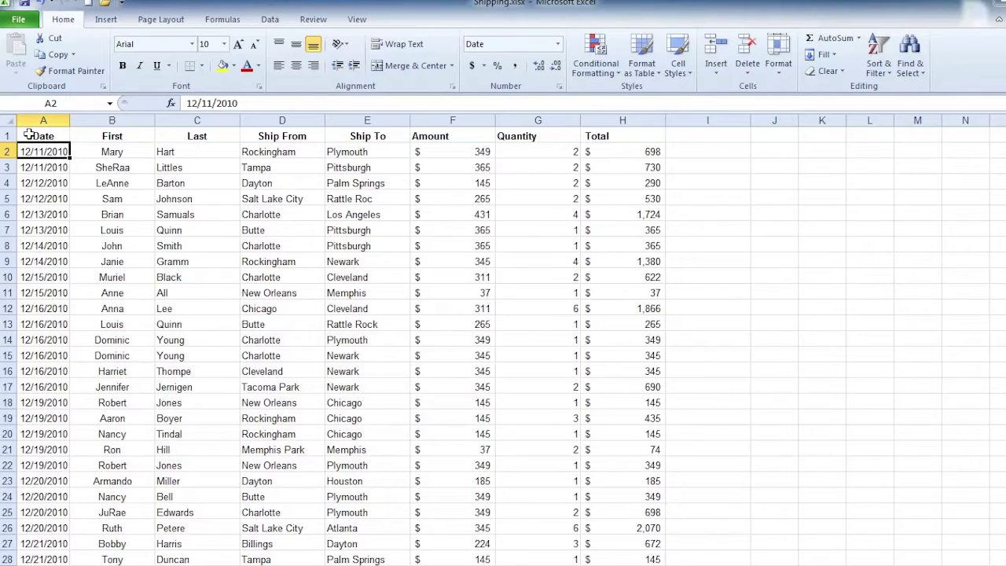
- Select A1:H17, covering the headers and the first week of shipments
{"action": "left_click_drag", "start_coordinate": [27, 135], "coordinate": [27, 382]}
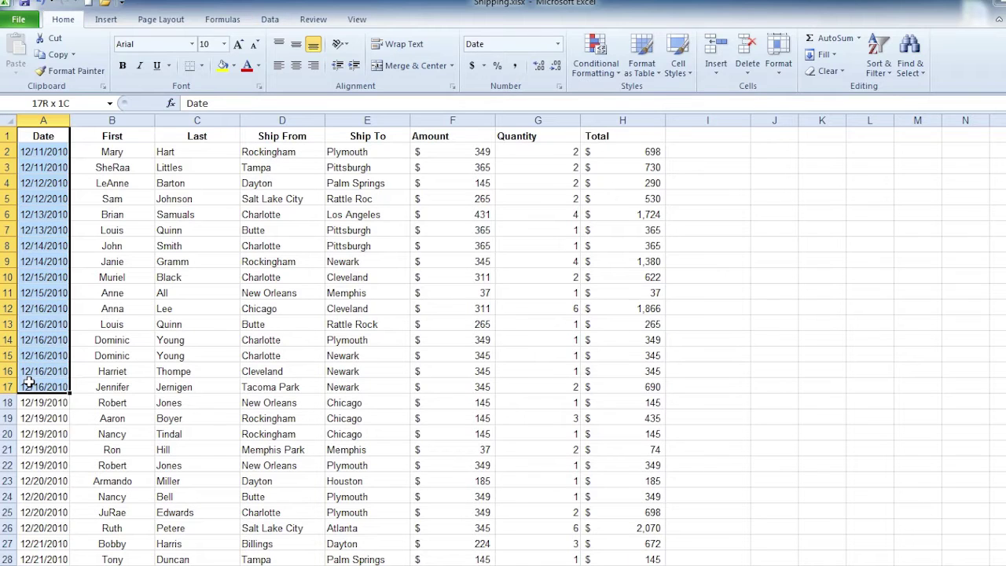
{"action": "mouse_move", "coordinate": [46, 378]}
{"action": "left_mouse_down"}
{"action": "mouse_move", "coordinate": [152, 395]}
{"action": "mouse_move", "coordinate": [660, 389]}
{"action": "left_mouse_up"}
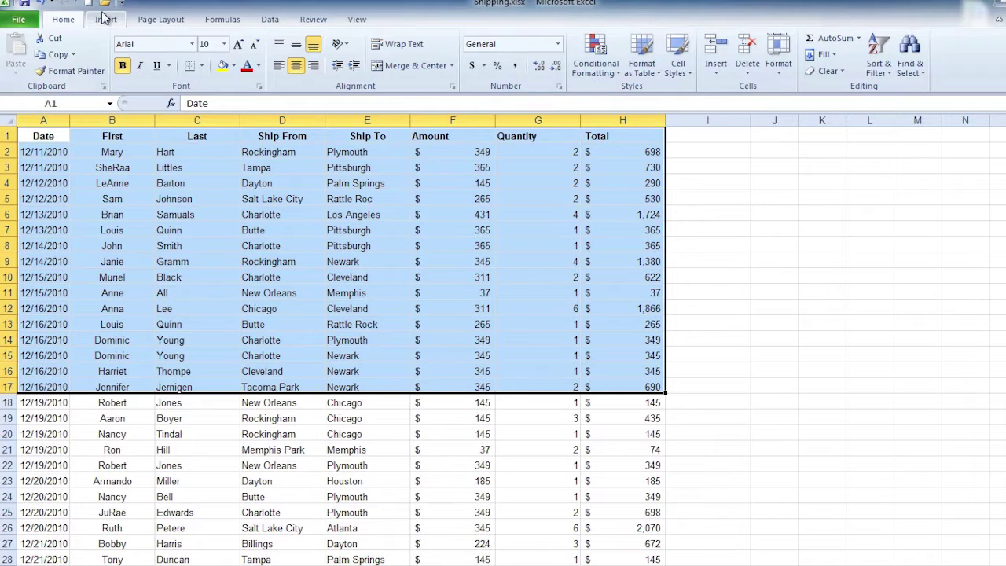
{"action": "left_click", "coordinate": [179, 26]}
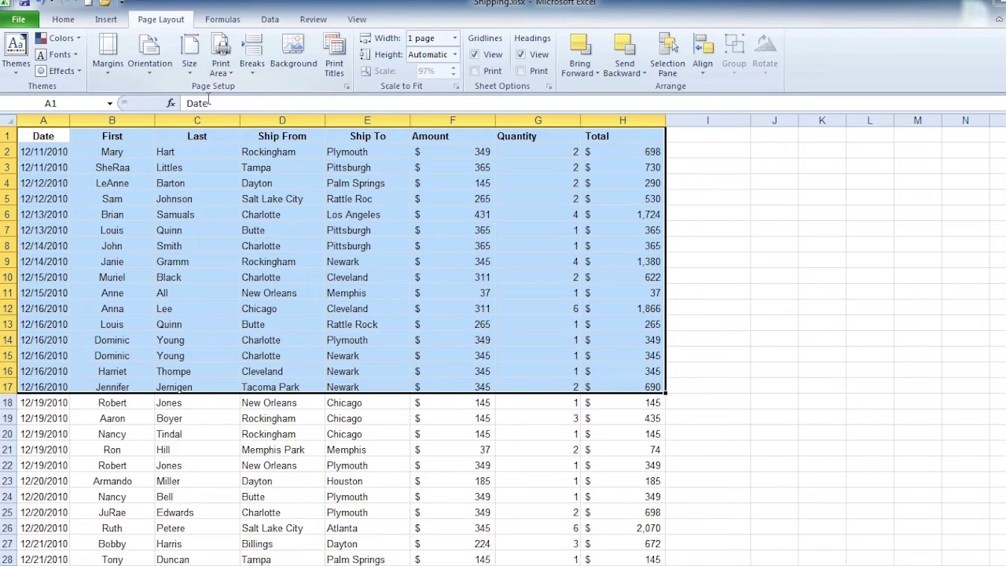
- Set A1:H17 as the print area, then deselect to show its outline
{"action": "left_click", "coordinate": [221, 63]}
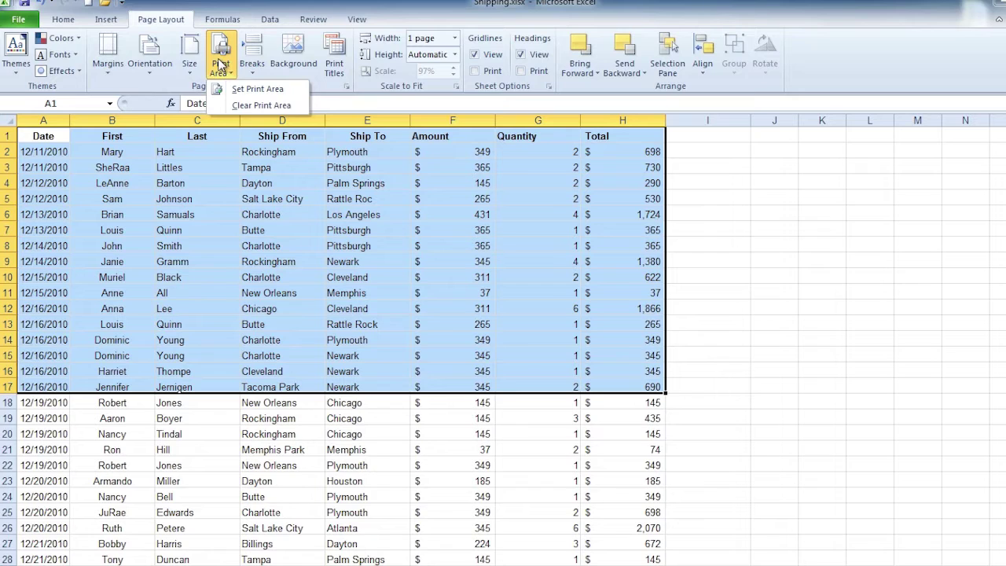
{"action": "left_click", "coordinate": [246, 90]}
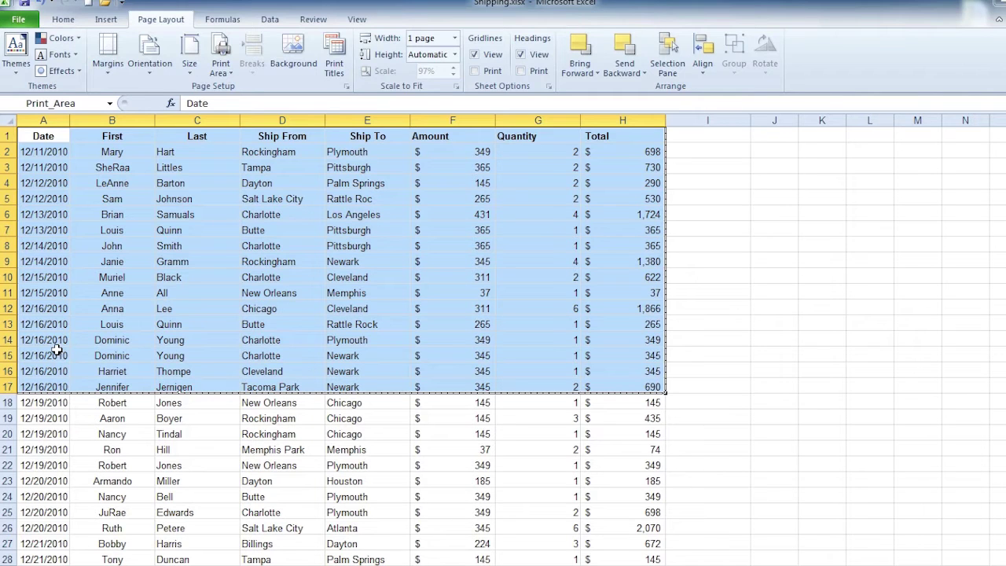
{"action": "left_click", "coordinate": [216, 525]}
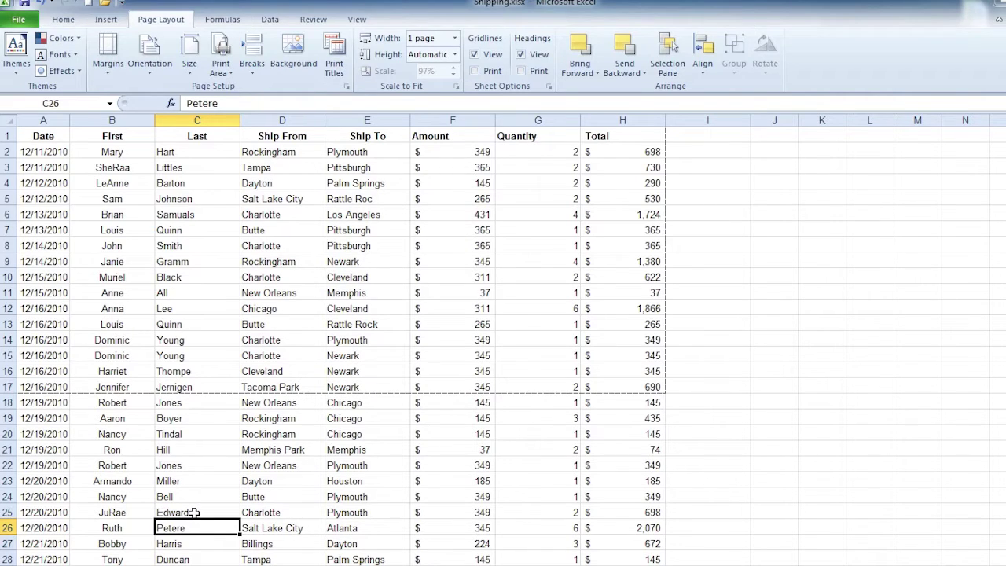
- Open Print in Backstage to preview only the first week's rows
{"action": "left_click", "coordinate": [13, 21]}
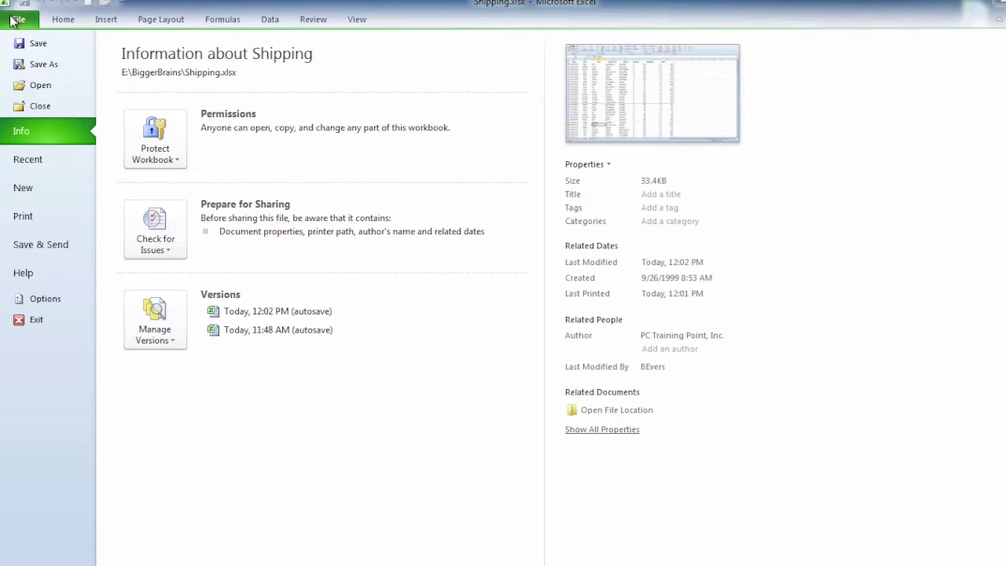
{"action": "left_click", "coordinate": [21, 220]}
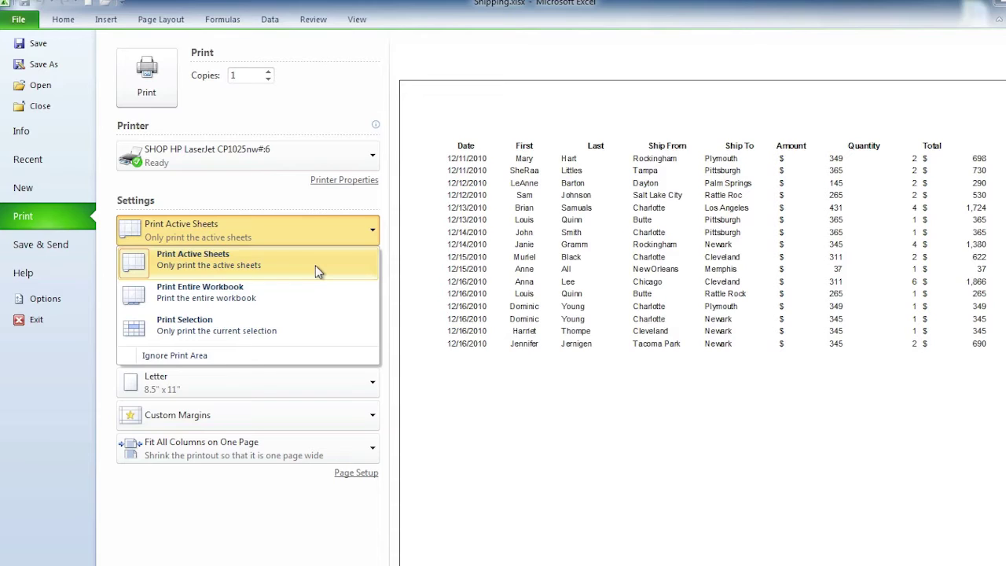
- Choose Ignore Print Area so the preview shows every shipment row, then return to the worksheet
{"action": "left_click", "coordinate": [241, 236]}
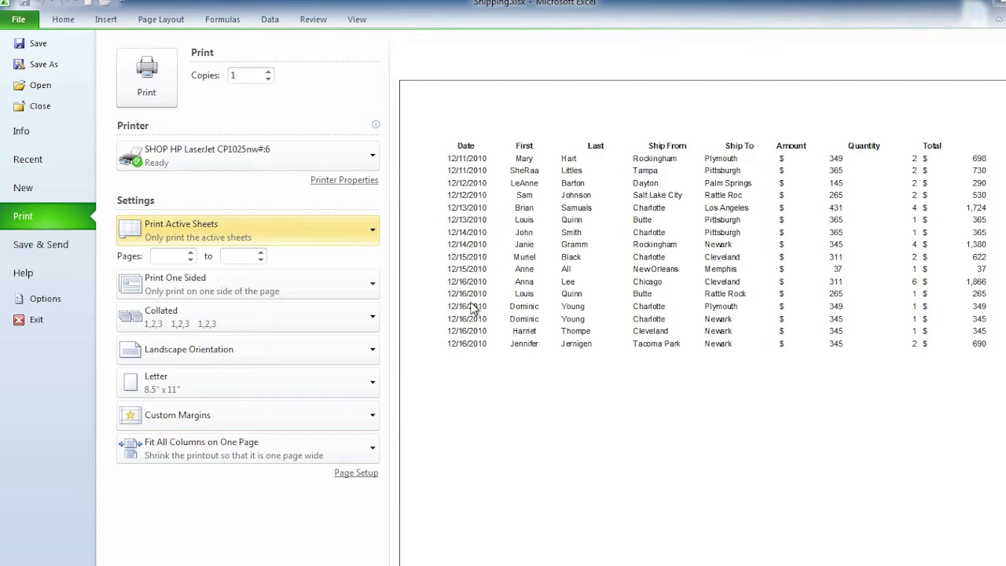
{"action": "left_click", "coordinate": [371, 234]}
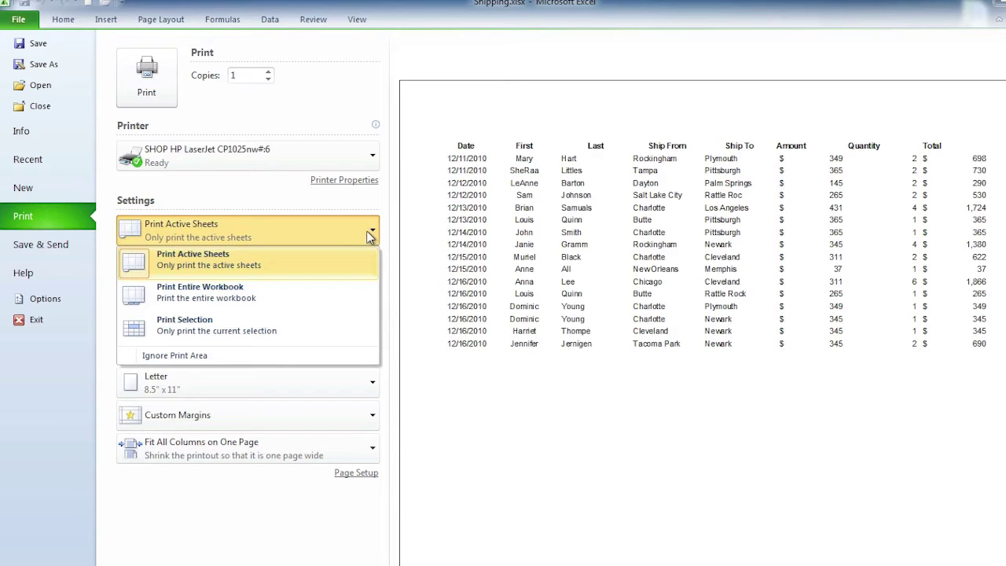
{"action": "left_click", "coordinate": [163, 357]}
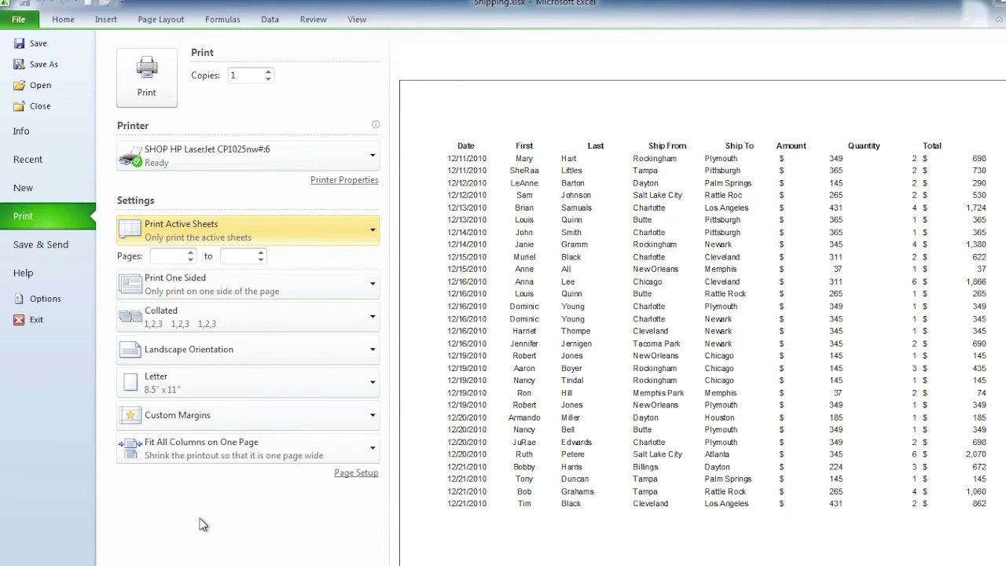
{"action": "left_click", "coordinate": [178, 20]}
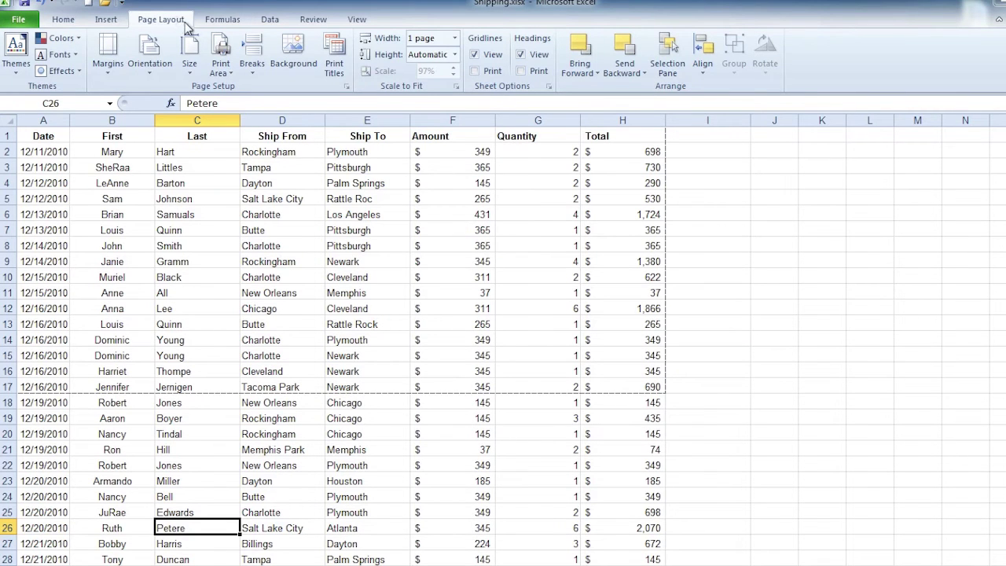
- Show the Print Area choices, including Clear Print Area, for the A1:H17 area
{"action": "left_click", "coordinate": [219, 73]}
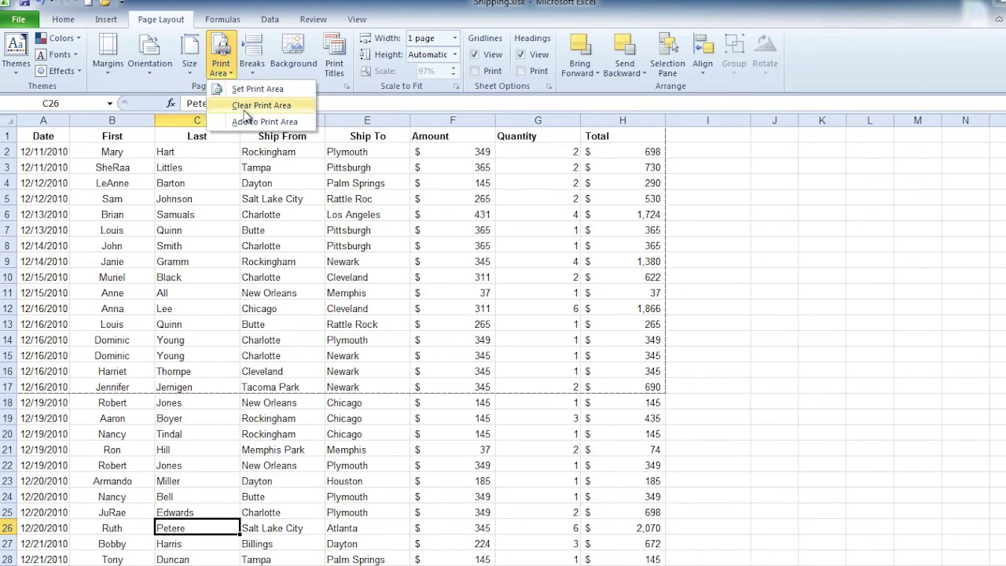